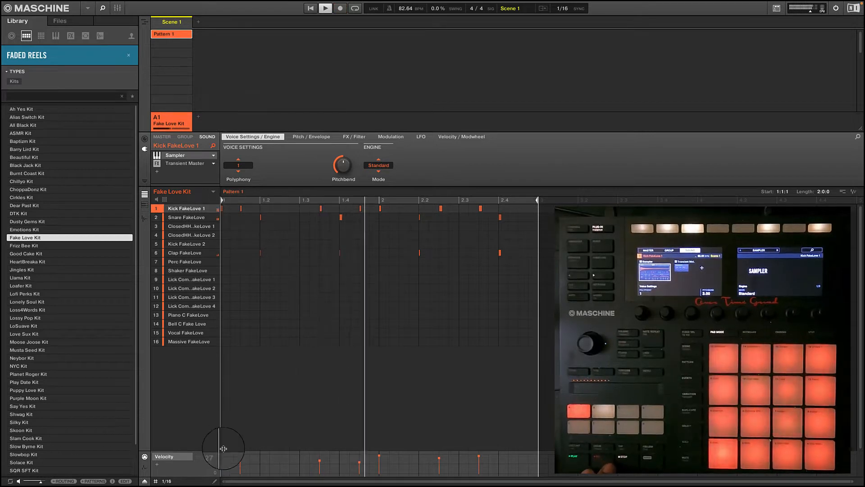
Adjust the velocity of the first Kick FakeLove 1 hit in the Fake Love Kit pattern.
{"action": "left_click_drag", "start_coordinate": [222, 463], "coordinate": [222, 463]}
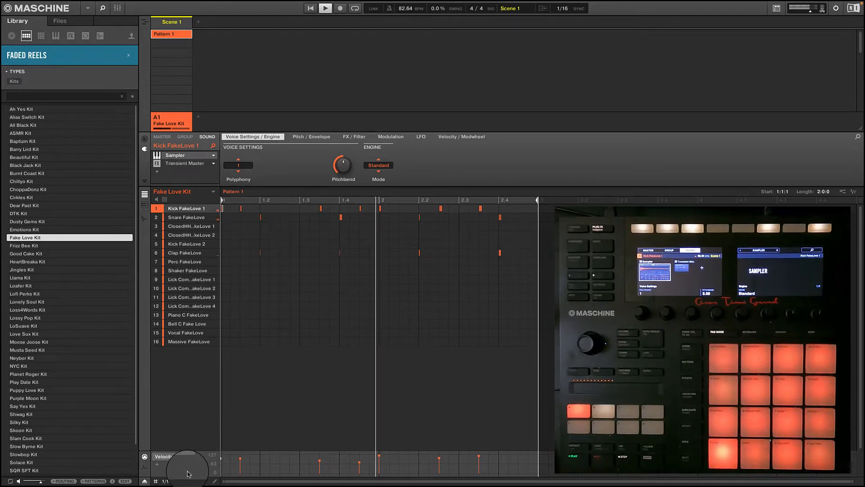
Dismiss the Rack Extension warning and add a Mimic Creative Sampler to the Reason Rack Plugin in group B1.
{"action": "mouse_move", "coordinate": [406, 485]}
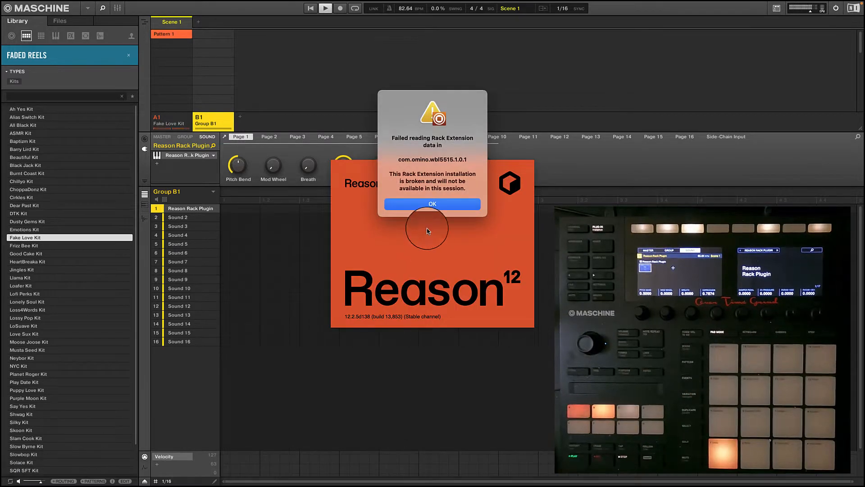
{"action": "left_click", "coordinate": [432, 205]}
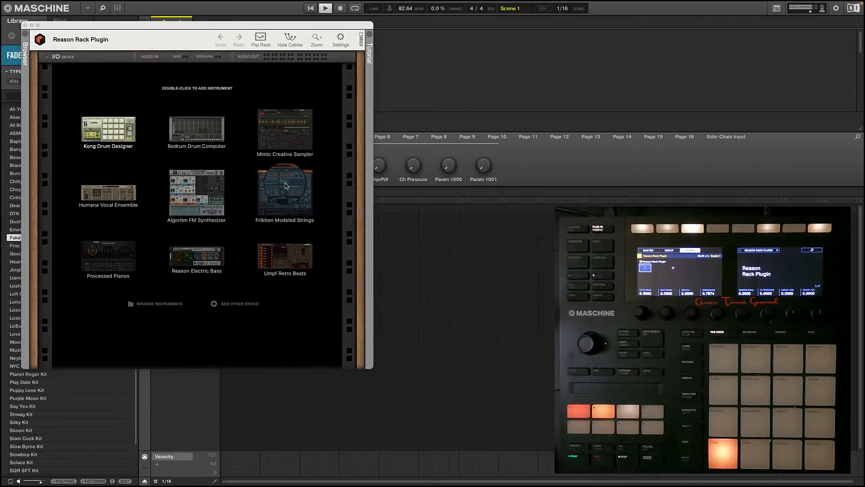
{"action": "left_click", "coordinate": [289, 144]}
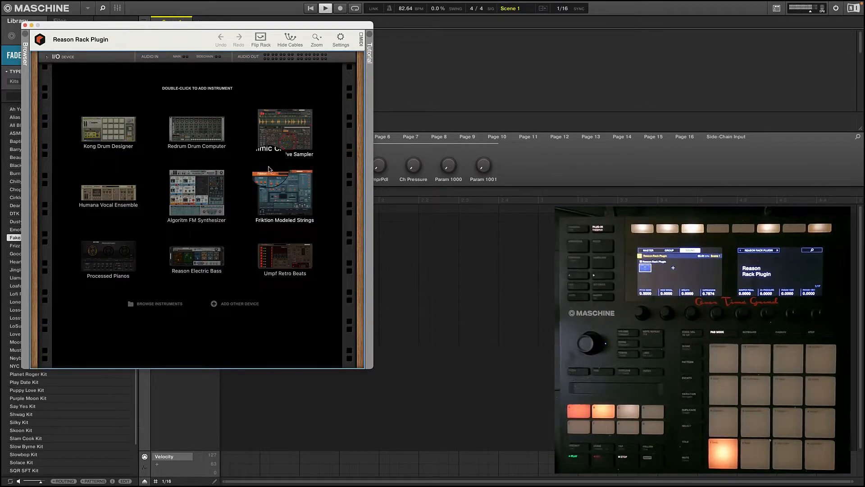
{"action": "double_click", "coordinate": [278, 143]}
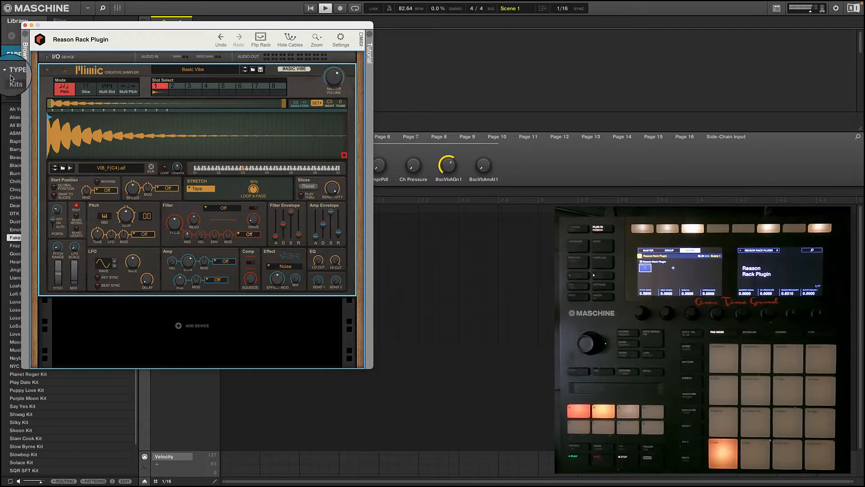
Look through the Zodiac Melody Collection stem folders in OTG LOOPS, preview the Father Time piano stem, and return to OTG LOOPS.
{"action": "left_click", "coordinate": [25, 45]}
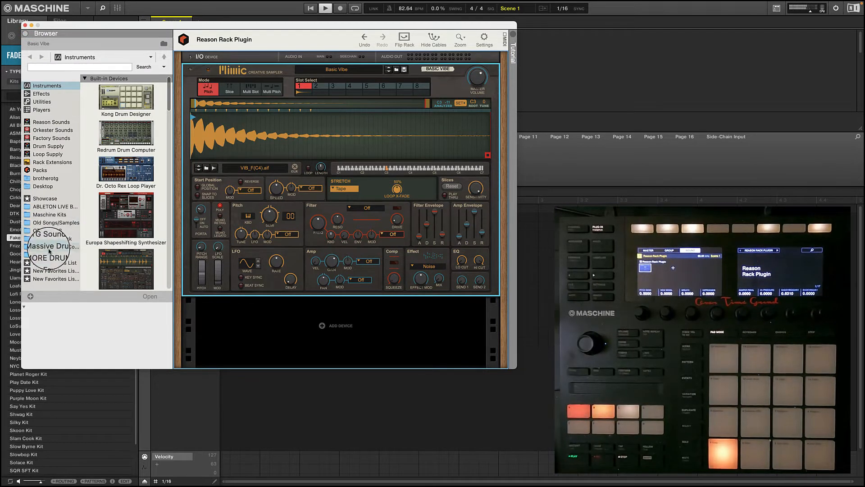
{"action": "left_click", "coordinate": [50, 230]}
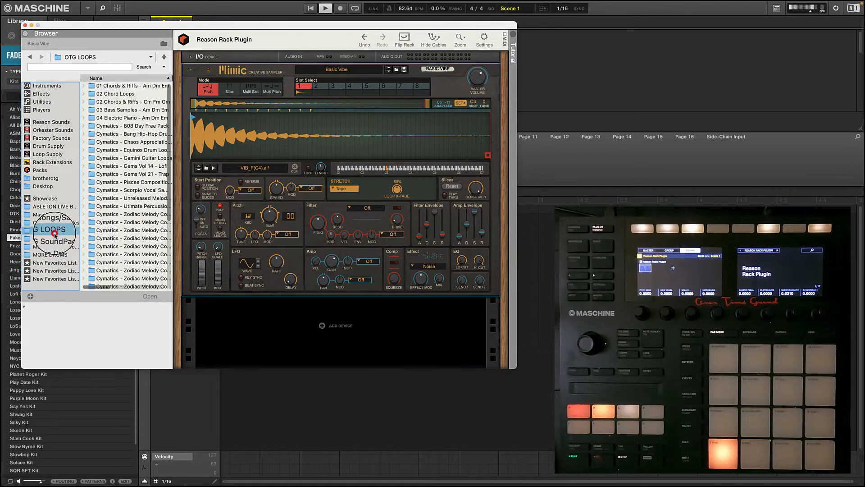
{"action": "left_click", "coordinate": [136, 238]}
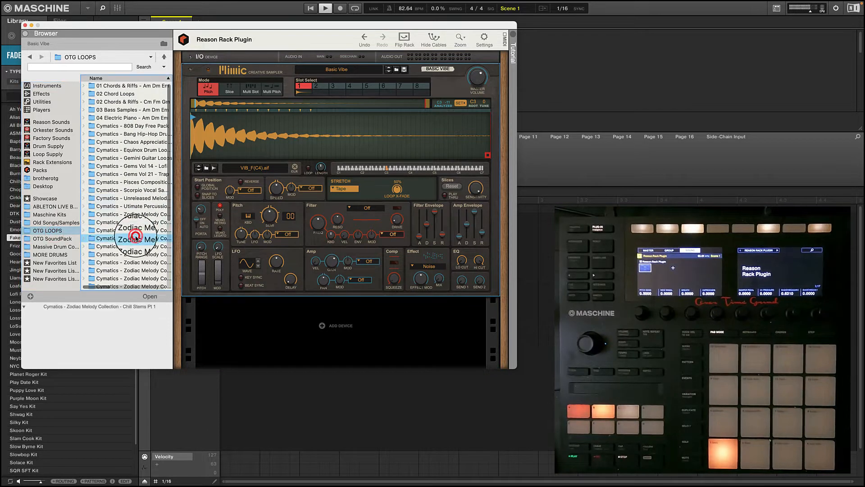
{"action": "double_click", "coordinate": [136, 238]}
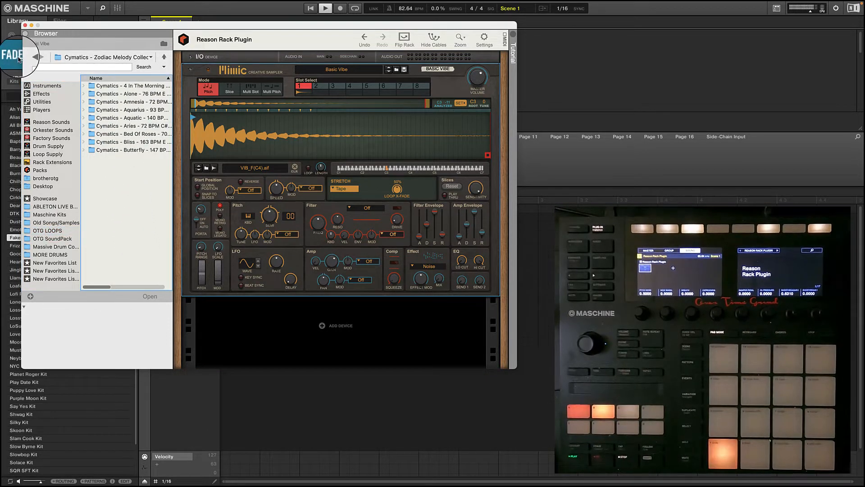
{"action": "left_click", "coordinate": [35, 57]}
{"action": "scroll", "coordinate": [126, 185], "scroll_direction": "down", "scroll_amount": 5}
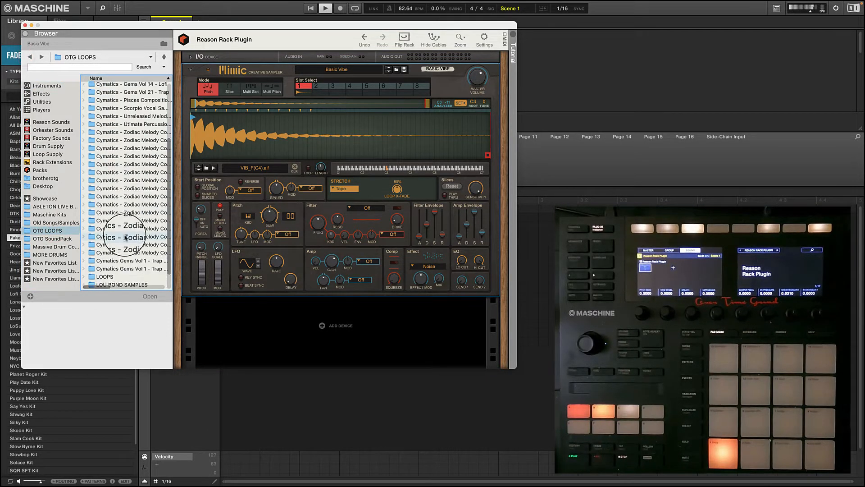
{"action": "double_click", "coordinate": [127, 185]}
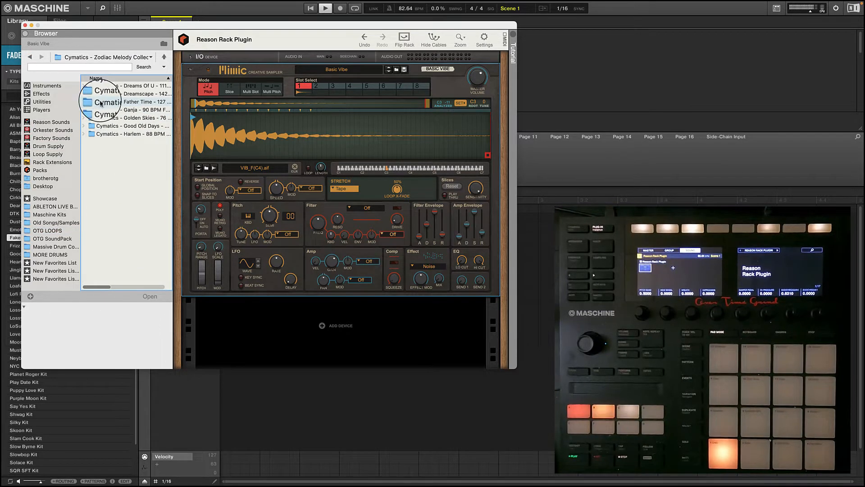
{"action": "double_click", "coordinate": [101, 102]}
{"action": "left_click", "coordinate": [128, 103]}
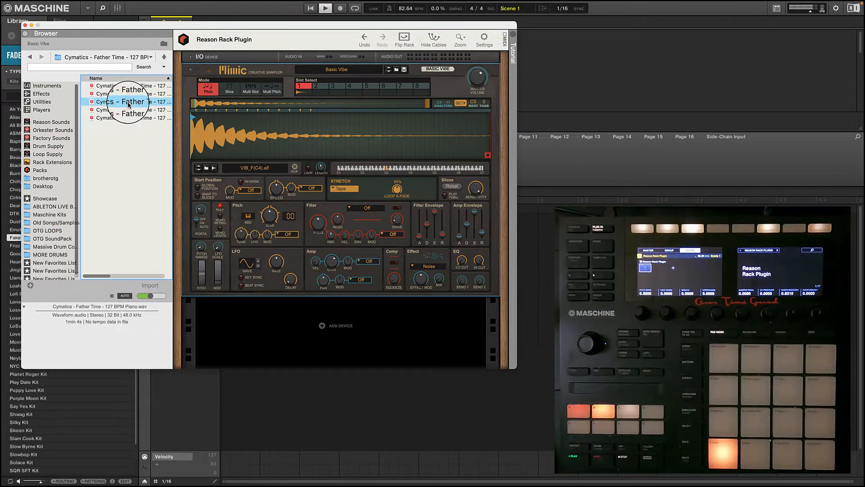
{"action": "left_click", "coordinate": [29, 57]}
{"action": "left_click", "coordinate": [28, 56]}
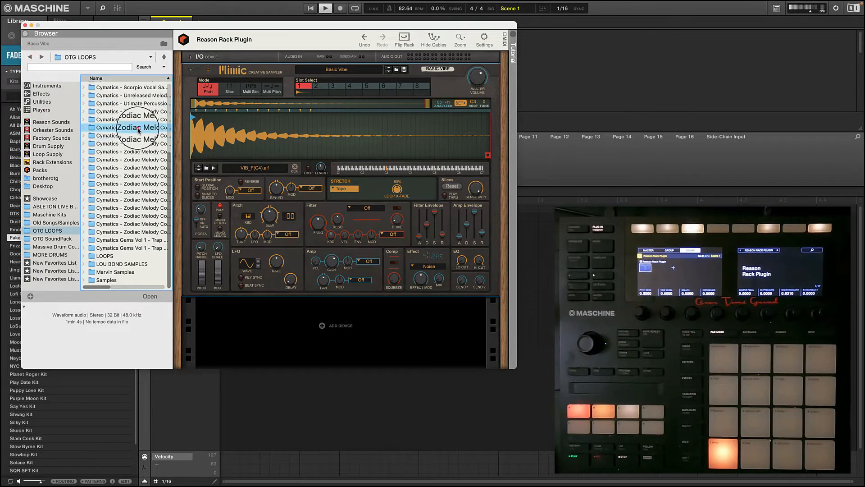
Open the Zodiac Melody Collection folder of full loops and audition the Fanta, Once In A Blue Moon and Regal loops.
{"action": "double_click", "coordinate": [137, 128]}
{"action": "left_click", "coordinate": [129, 217]}
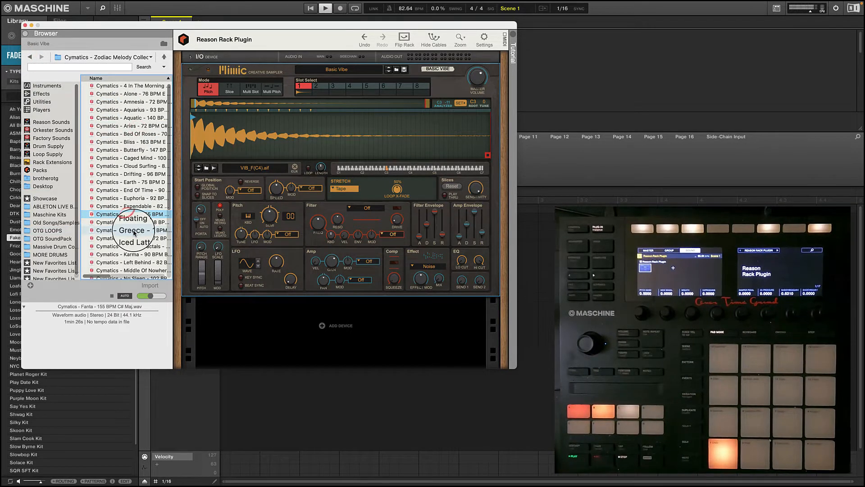
{"action": "scroll", "coordinate": [129, 218], "scroll_direction": "down", "scroll_amount": 4}
{"action": "left_click", "coordinate": [132, 182]}
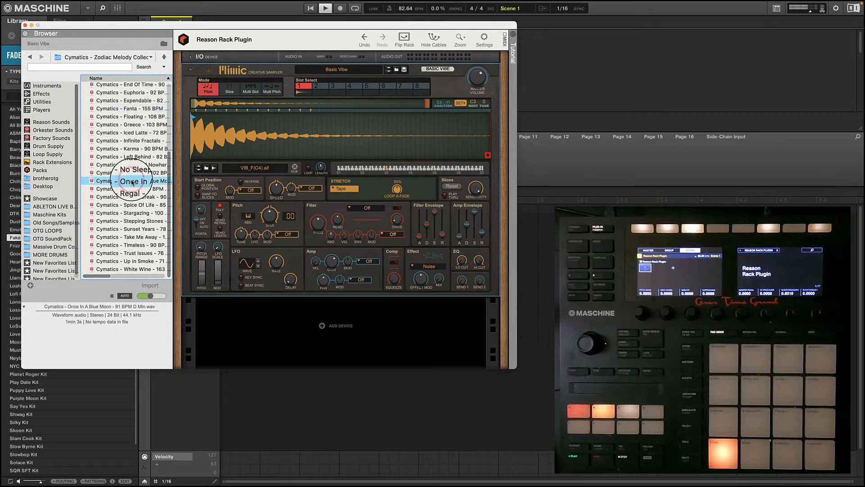
{"action": "left_click", "coordinate": [129, 190]}
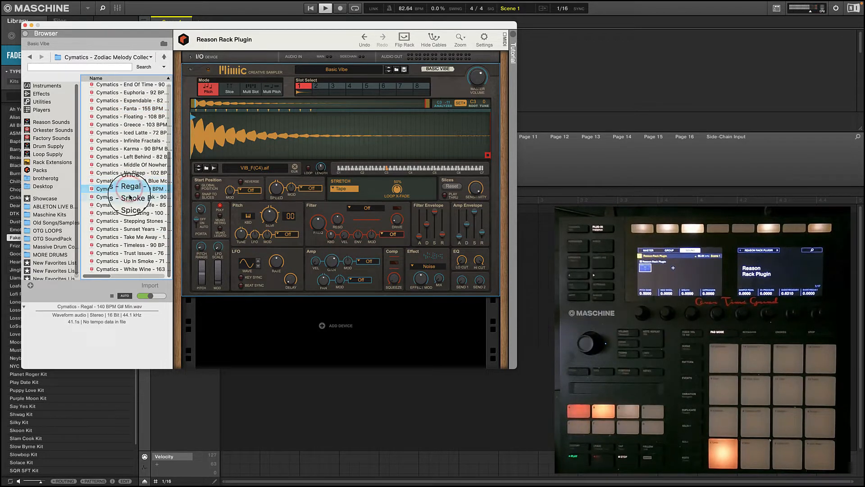
Load the Smoke Break 90 BPM D# Min loop into Mimic, stop its preview, and close the plugin window.
{"action": "left_click", "coordinate": [129, 197]}
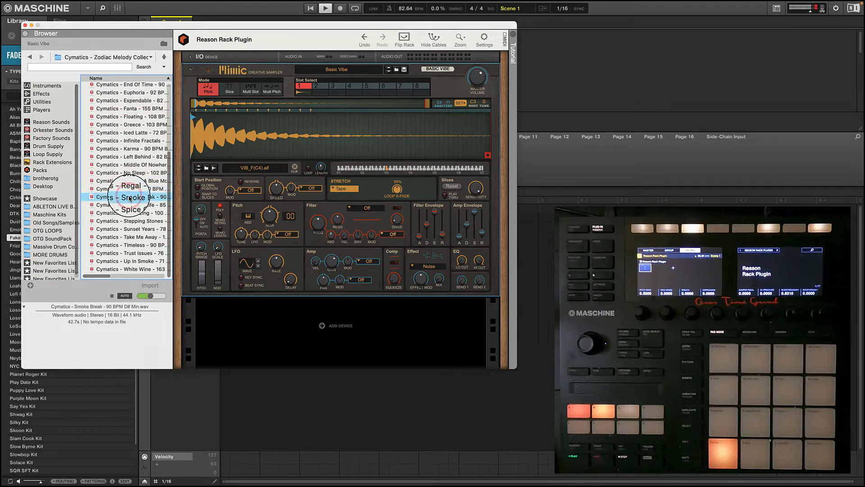
{"action": "left_click_drag", "start_coordinate": [129, 198], "coordinate": [267, 153]}
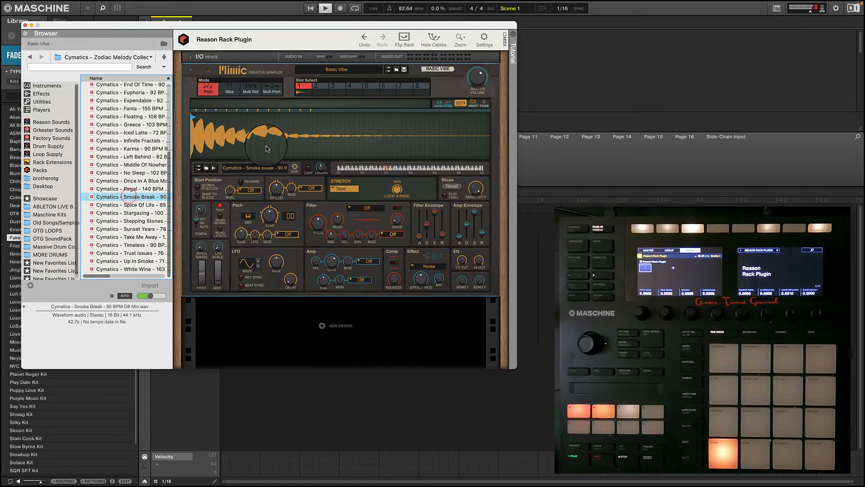
{"action": "left_click", "coordinate": [112, 297]}
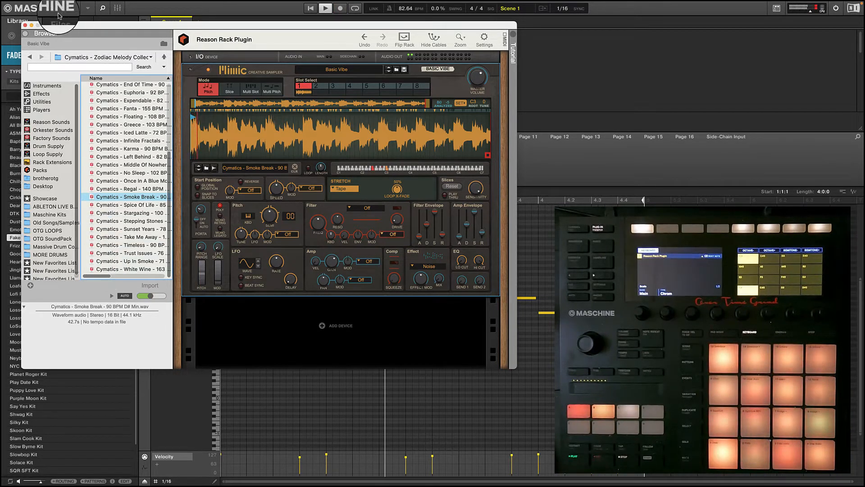
{"action": "left_click", "coordinate": [24, 25]}
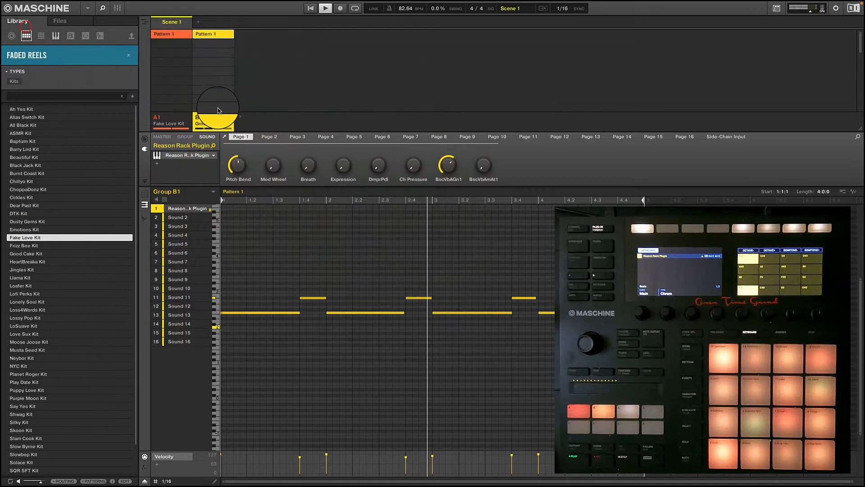
Create a new group and load the HyperBottom.zyp patch from the Reason Sounds Synth Bass folder into its Reason Rack Plugin.
{"action": "left_click", "coordinate": [251, 124]}
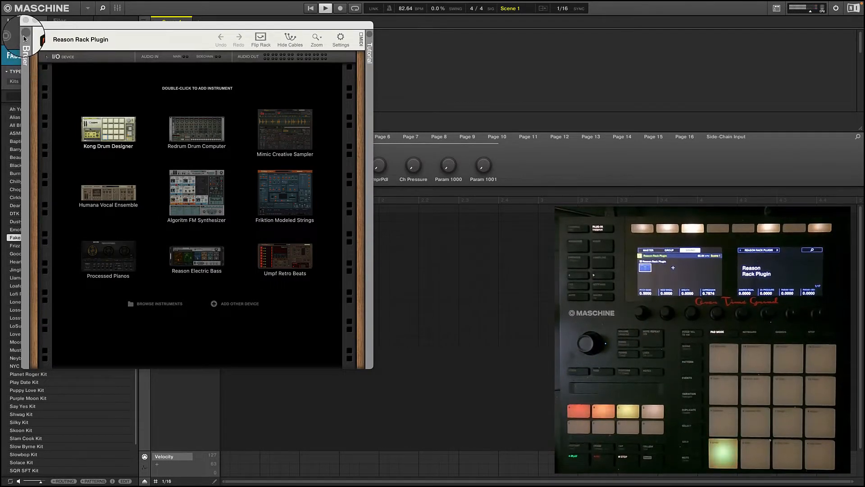
{"action": "left_click", "coordinate": [25, 47]}
{"action": "left_click", "coordinate": [50, 121]}
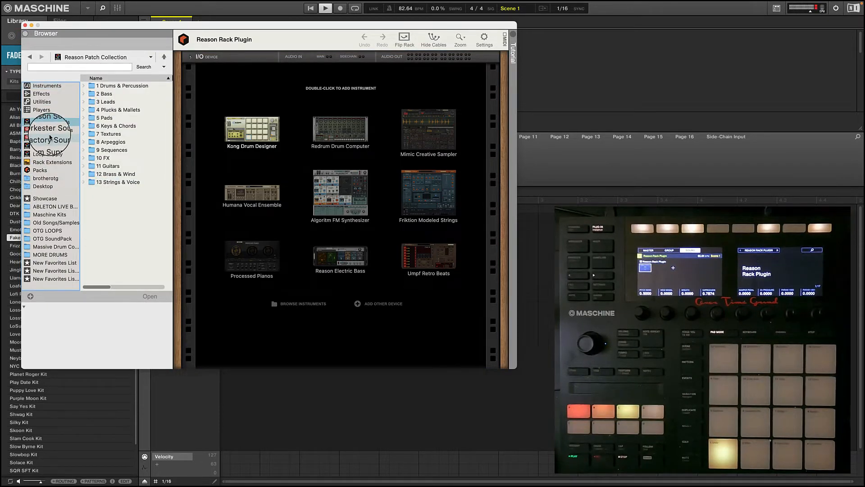
{"action": "double_click", "coordinate": [107, 94]}
{"action": "left_click", "coordinate": [110, 103]}
{"action": "double_click", "coordinate": [110, 103]}
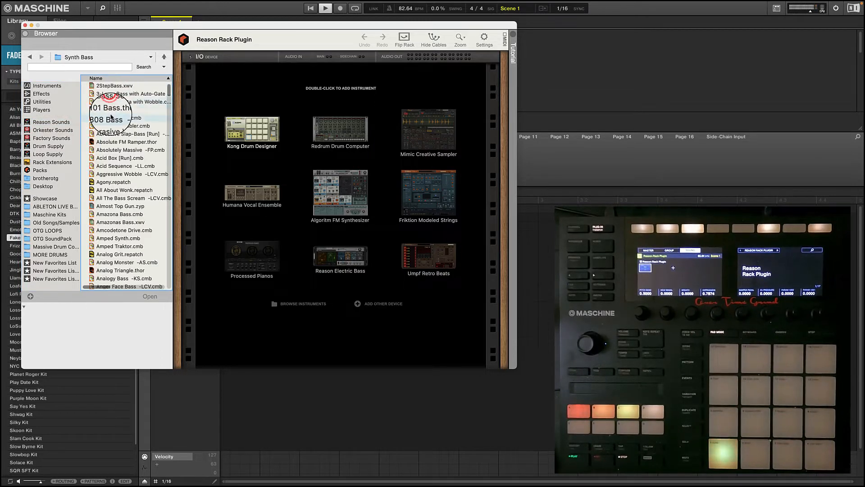
{"action": "scroll", "coordinate": [130, 187], "scroll_direction": "down", "scroll_amount": 10}
{"action": "scroll", "coordinate": [130, 185], "scroll_direction": "down", "scroll_amount": 8}
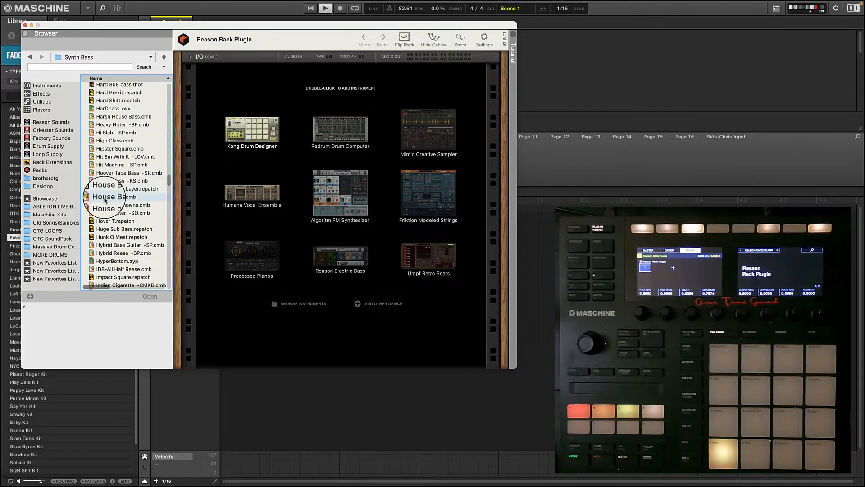
{"action": "left_click", "coordinate": [108, 261]}
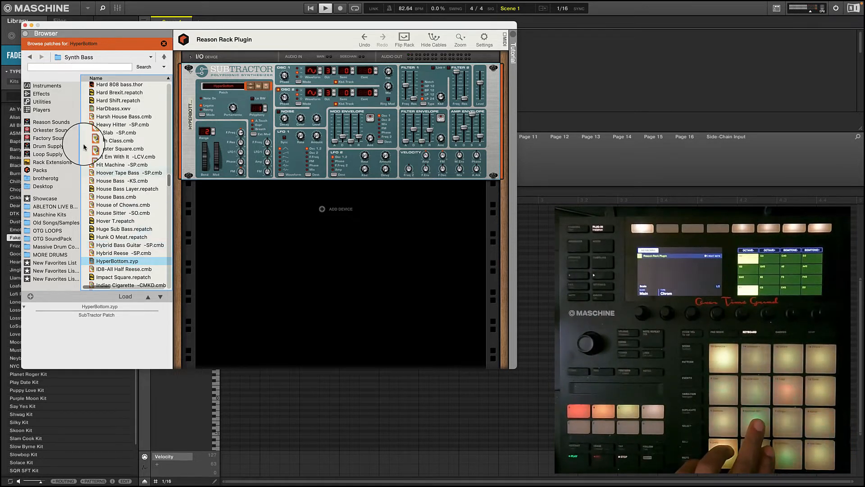
{"action": "left_click", "coordinate": [25, 25]}
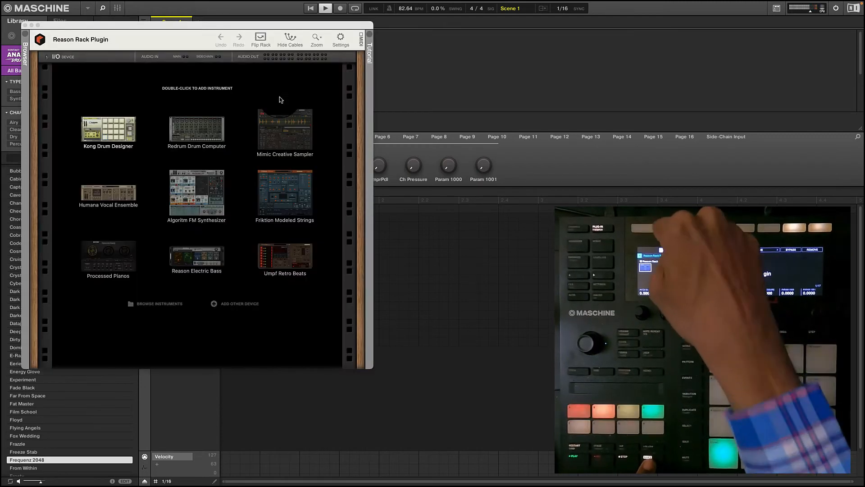
Add a Humana Vocal Ensemble to the empty rack and place a Scales & Chords player above it.
{"action": "double_click", "coordinate": [89, 197]}
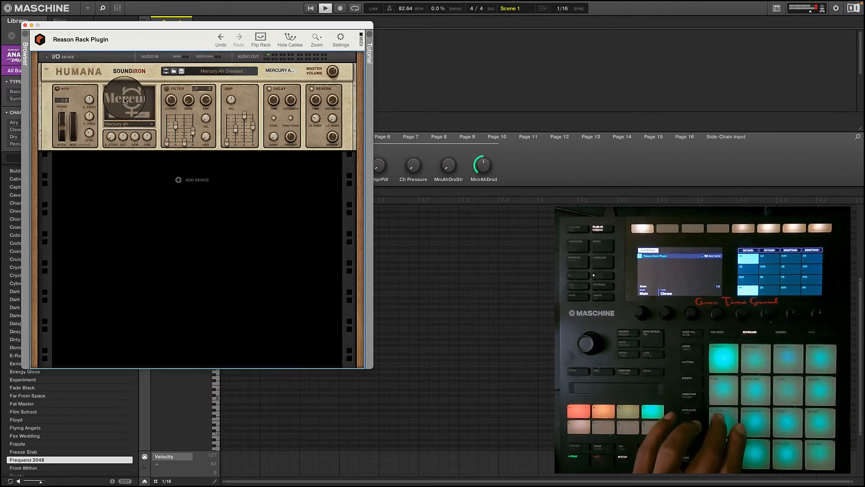
{"action": "left_click", "coordinate": [24, 54]}
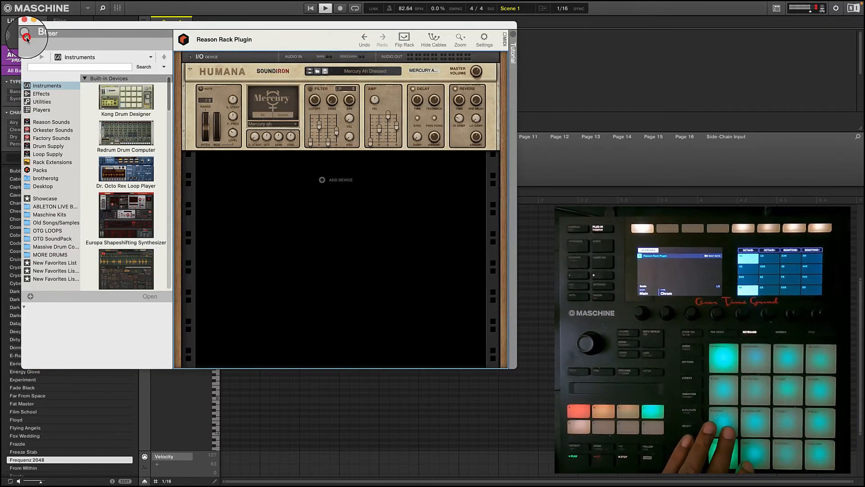
{"action": "left_click", "coordinate": [41, 109]}
{"action": "left_click_drag", "start_coordinate": [126, 96], "coordinate": [250, 75]}
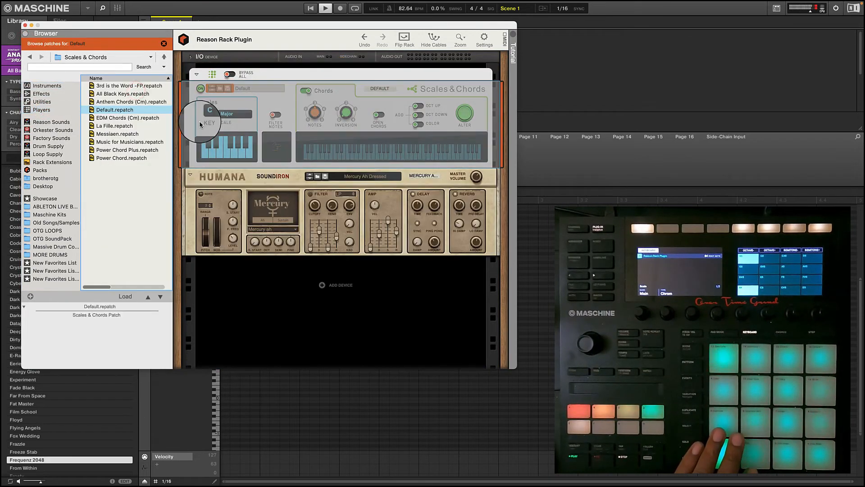
Set the Scales & Chords scale to Minor, reduce the number of notes per chord, and close the plugin window.
{"action": "left_click", "coordinate": [231, 118]}
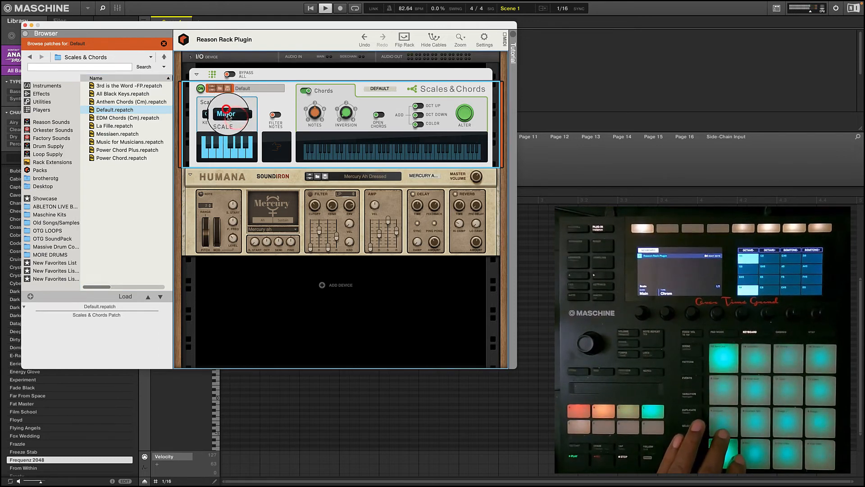
{"action": "left_click", "coordinate": [235, 122]}
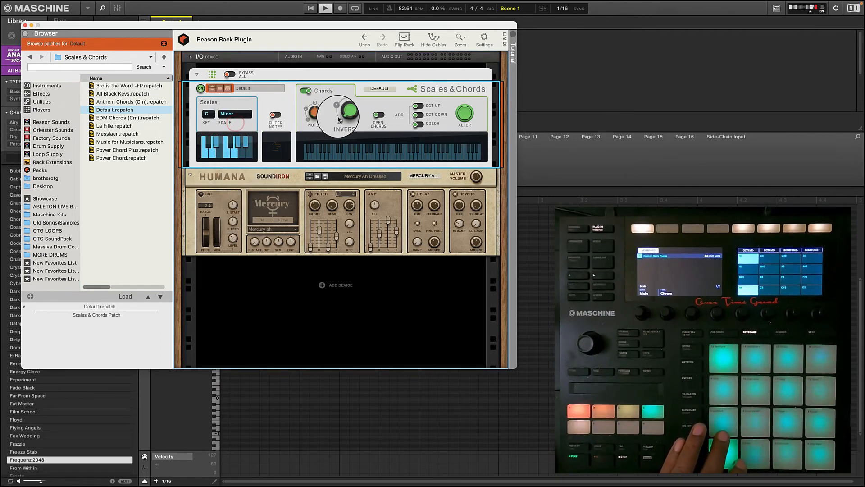
{"action": "left_click_drag", "start_coordinate": [314, 113], "coordinate": [315, 120]}
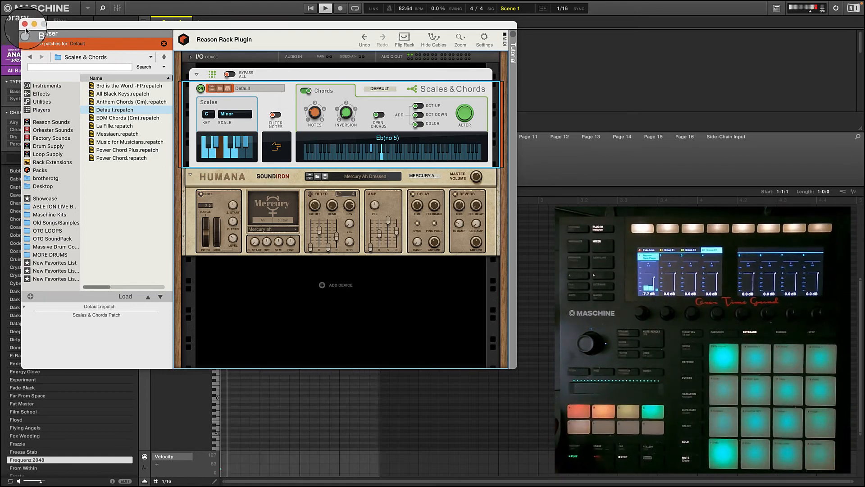
{"action": "left_click", "coordinate": [25, 25]}
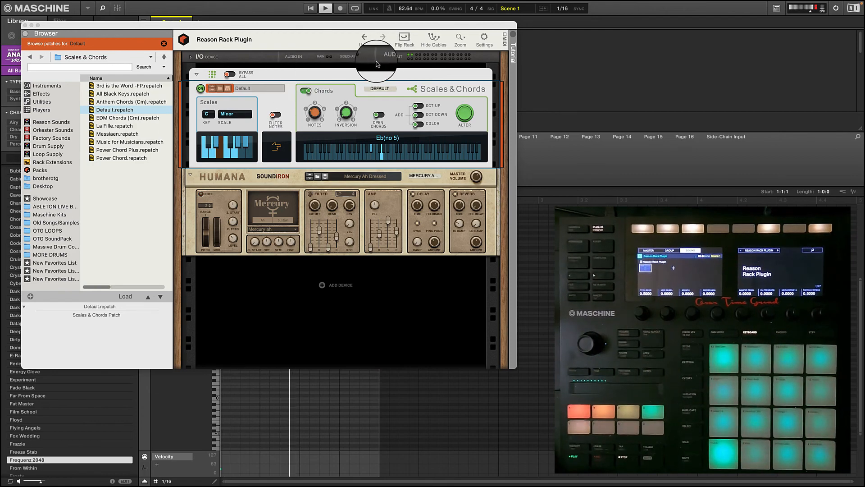
{"action": "left_click", "coordinate": [25, 24]}
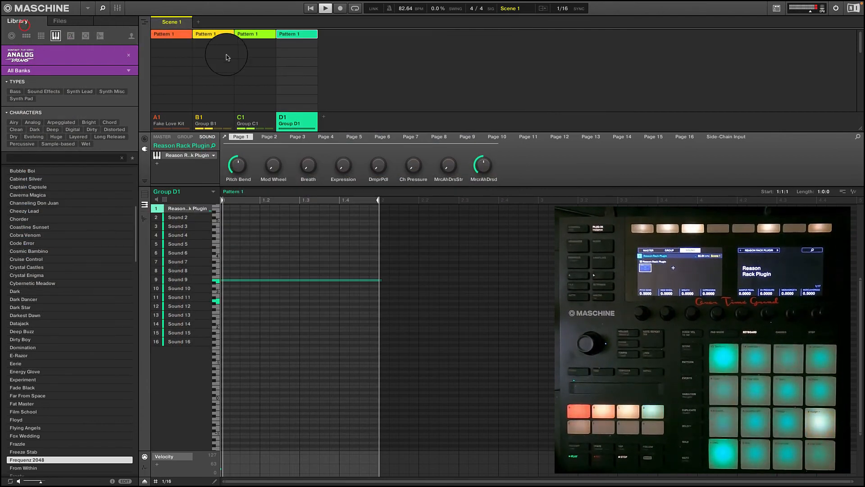